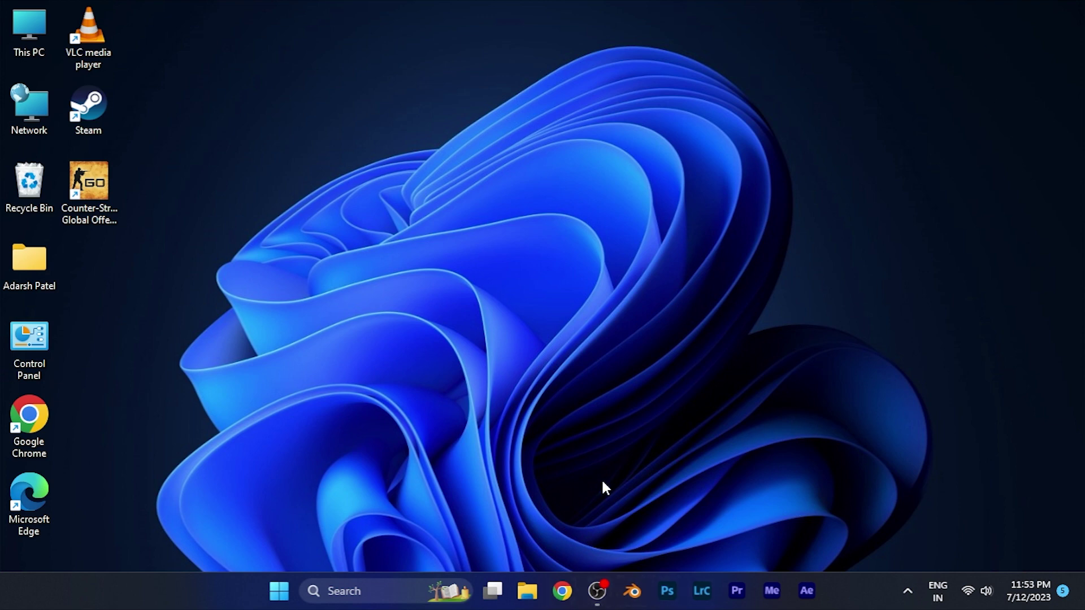
# Launch Chrome from the taskbar and continue with your own profile
pyautogui.click(562, 591)
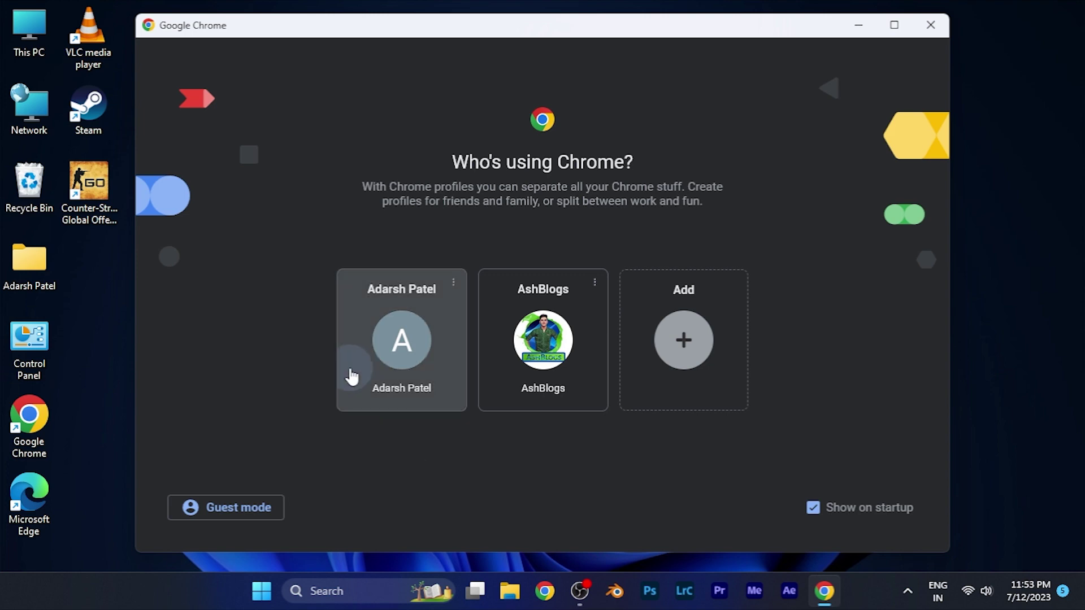
pyautogui.click(351, 377)
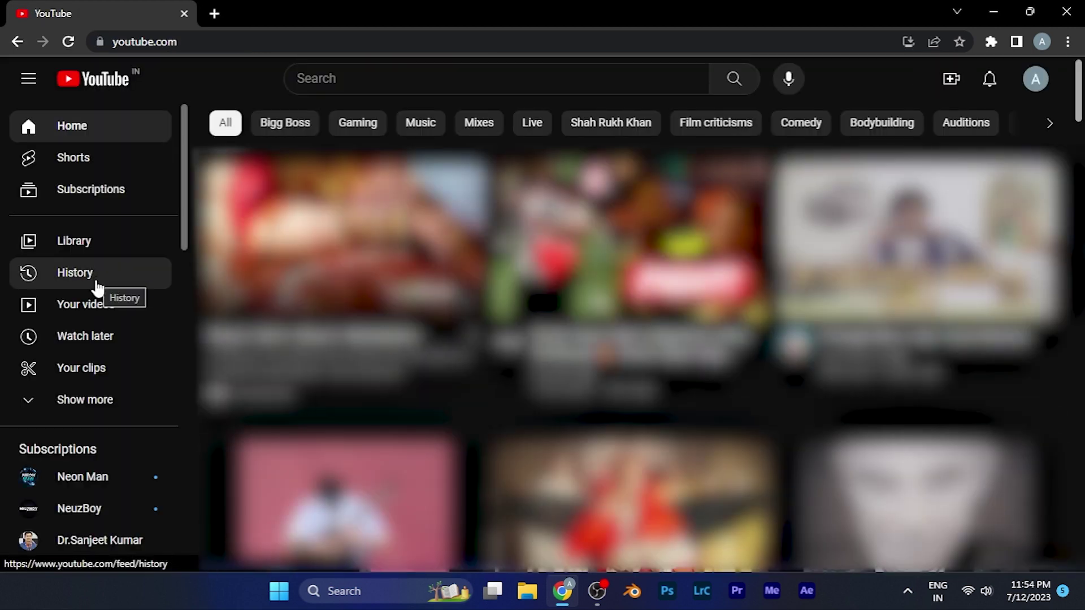
# Scroll YouTube's left sidebar down and choose Settings
pyautogui.moveTo(182, 175)
pyautogui.mouseDown()
pyautogui.moveTo(165, 446)
pyautogui.moveTo(96, 430)
pyautogui.mouseUp()
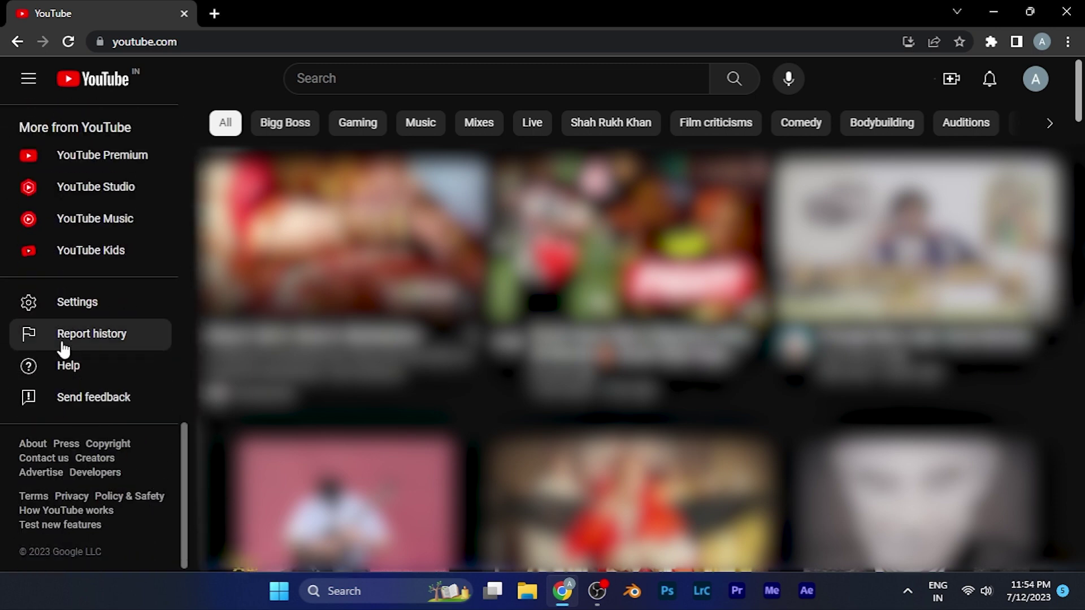
pyautogui.click(69, 306)
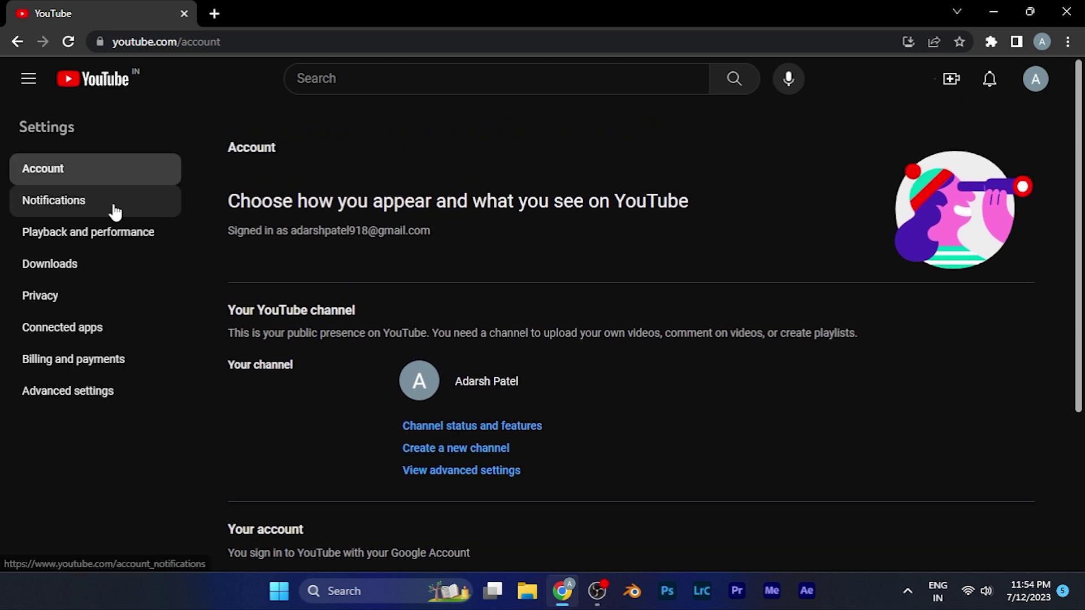
# On the Notifications page, toggle 'Get notifications in this browser'; Chrome reports notifications blocked
pyautogui.click(90, 200)
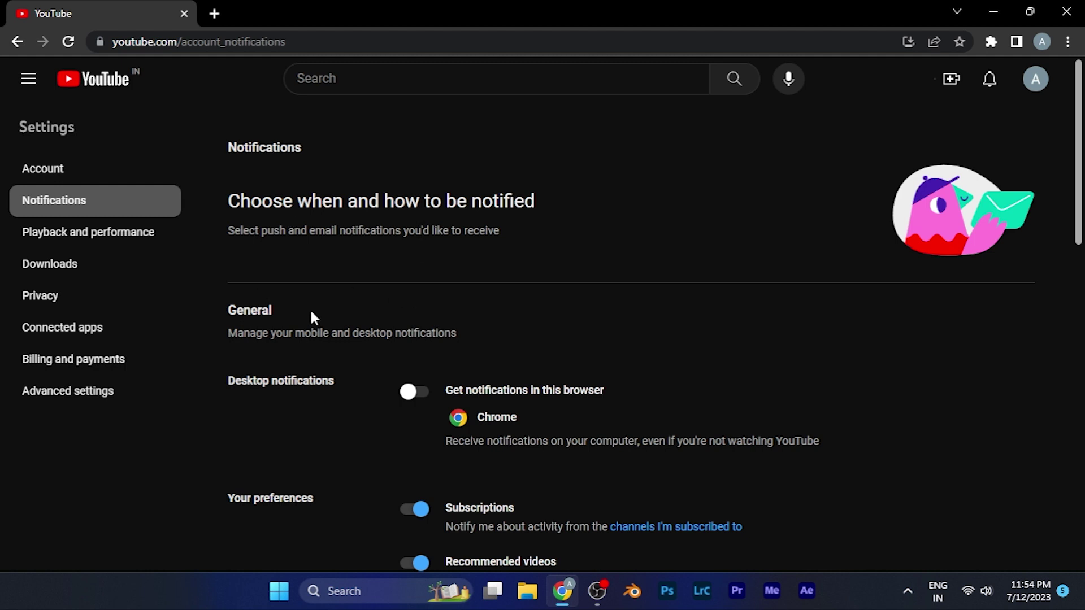
pyautogui.scroll(-2, 311, 317)
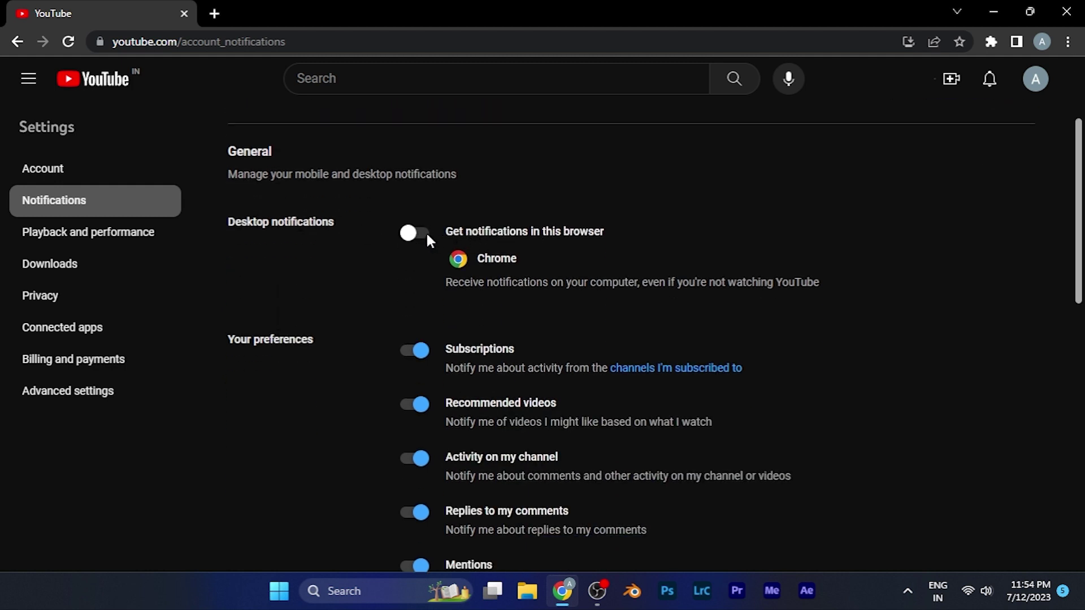
pyautogui.click(416, 237)
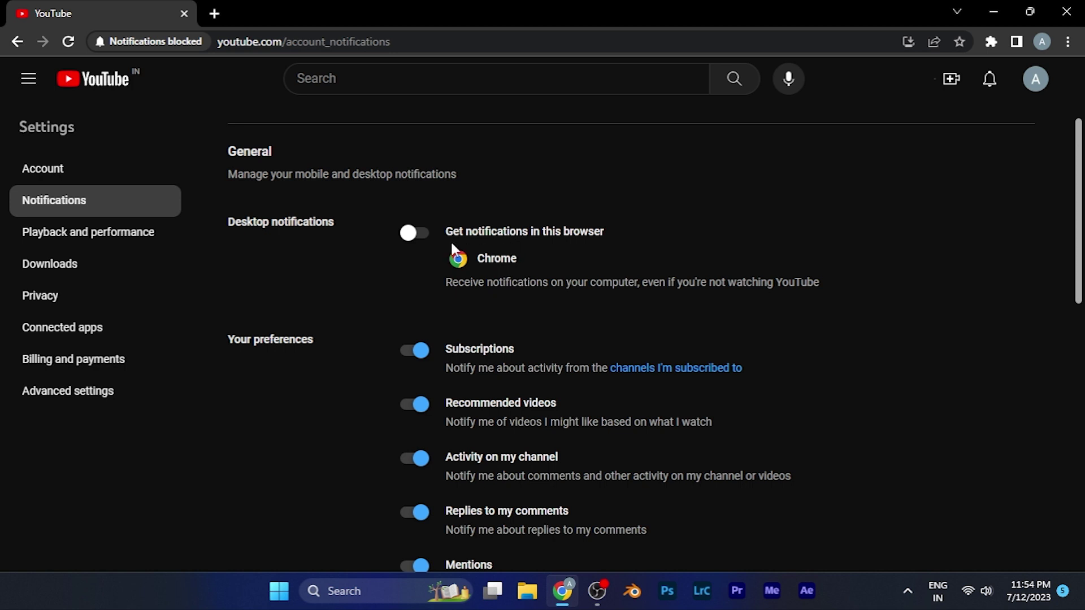
pyautogui.scroll(-1, 556, 212)
pyautogui.click(413, 153)
pyautogui.scroll(-1, 475, 255)
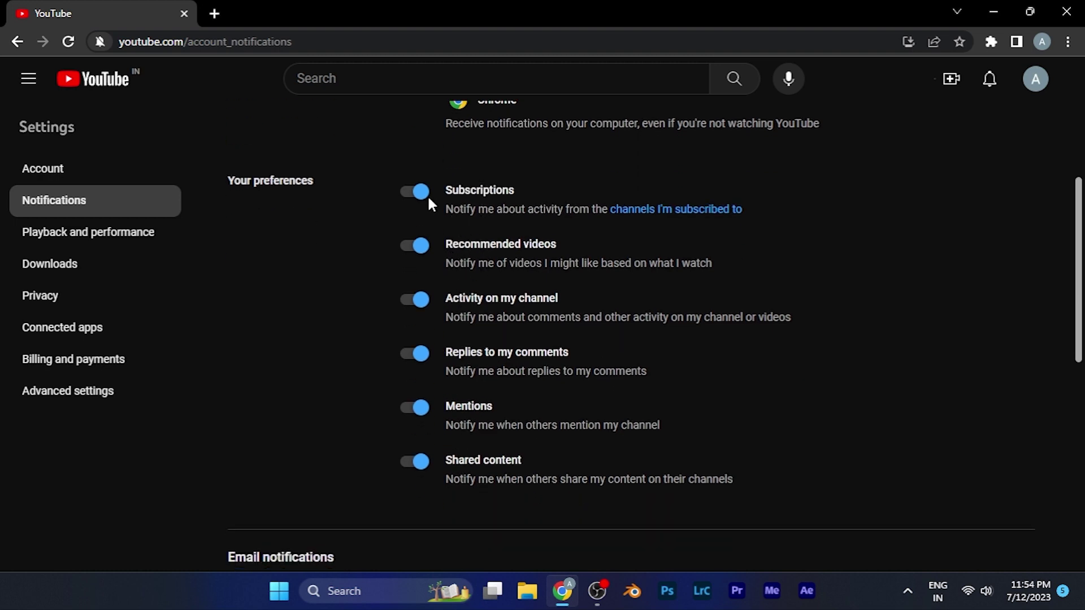
pyautogui.scroll(-1, 424, 193)
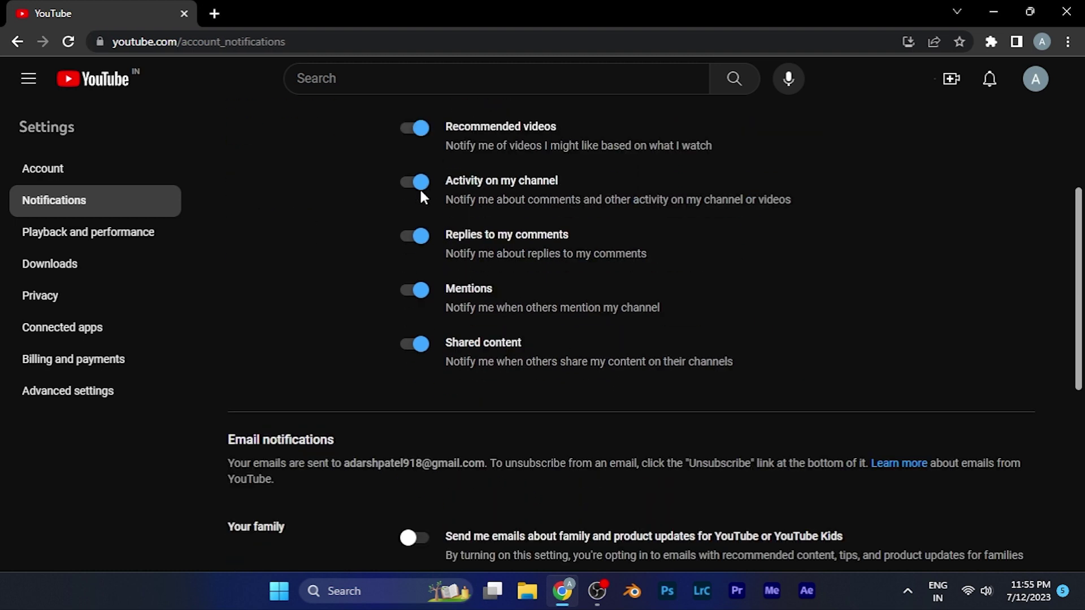
pyautogui.scroll(1, 423, 191)
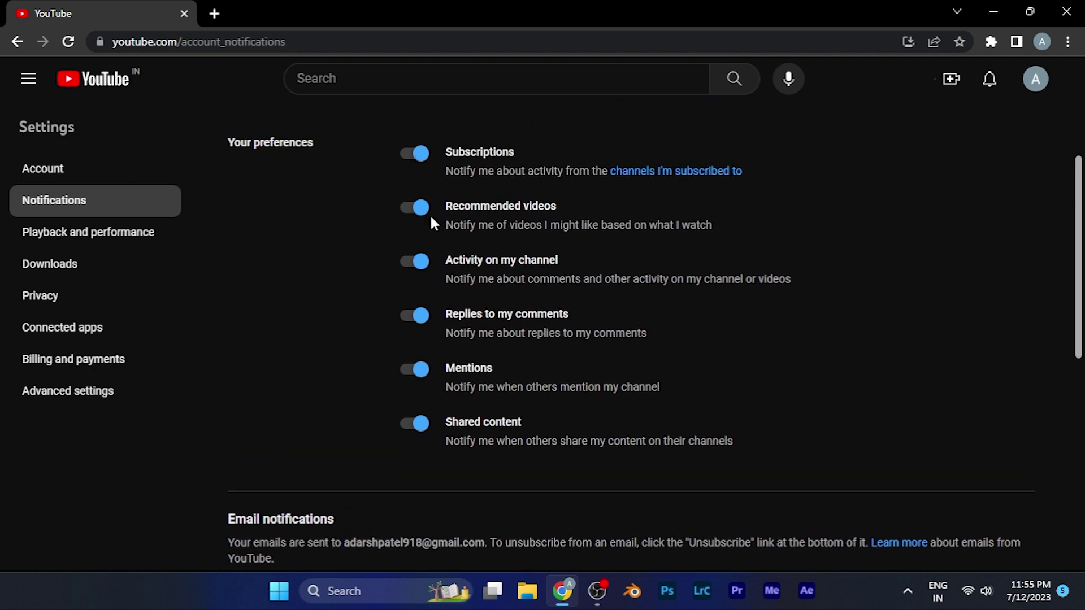
pyautogui.scroll(-1, 431, 217)
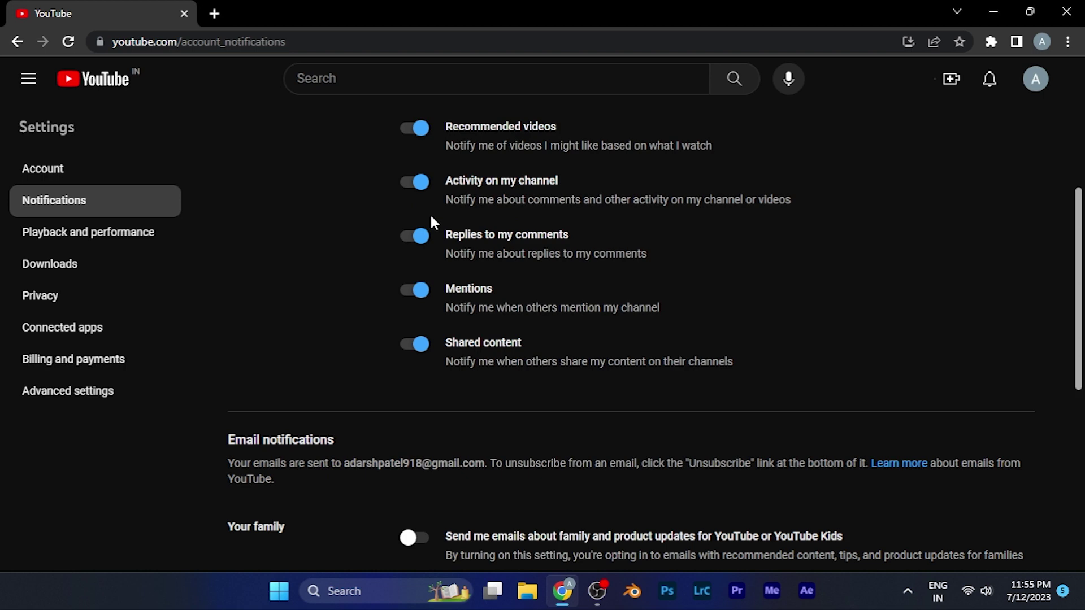
pyautogui.scroll(1, 431, 217)
pyautogui.scroll(1, 434, 218)
pyautogui.scroll(-1, 449, 247)
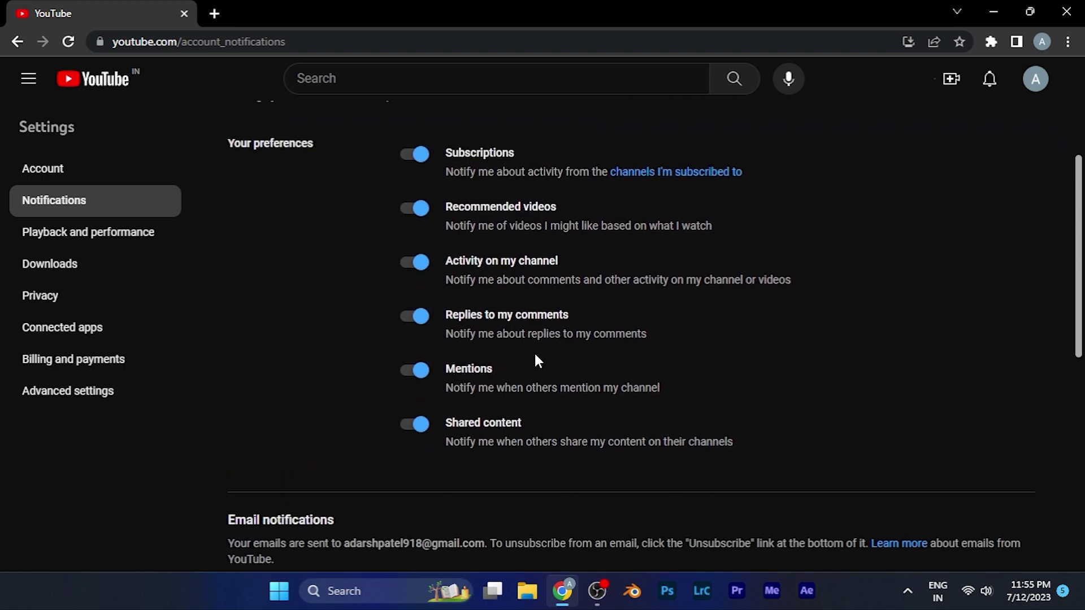
pyautogui.scroll(2, 538, 369)
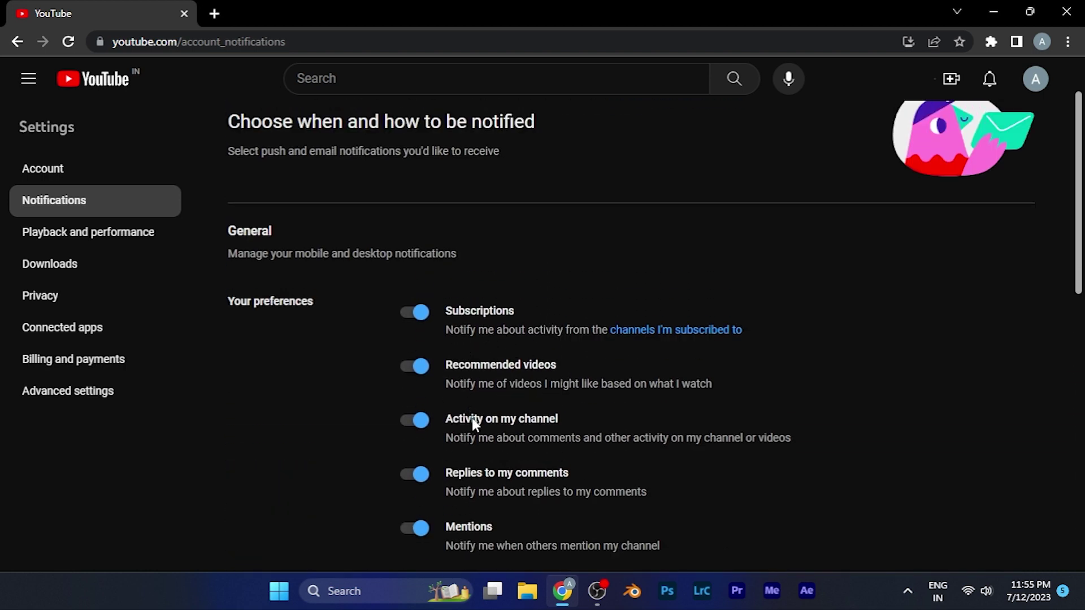
pyautogui.scroll(1, 431, 310)
pyautogui.scroll(-1, 482, 389)
pyautogui.scroll(-3, 451, 331)
pyautogui.scroll(4, 661, 236)
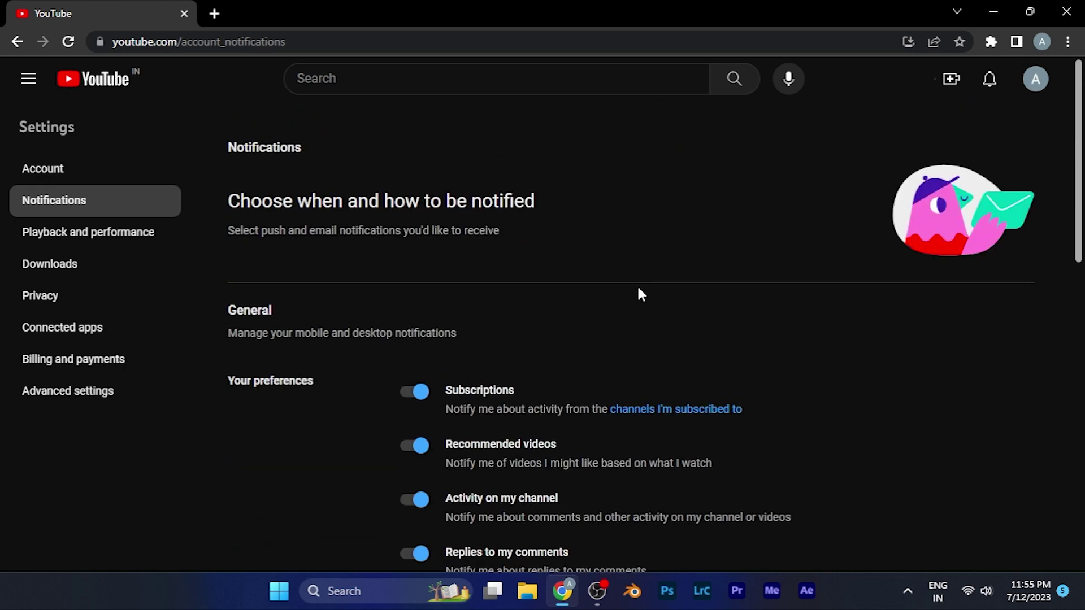
# Minimize the Chrome window to show the Windows desktop
pyautogui.click(993, 12)
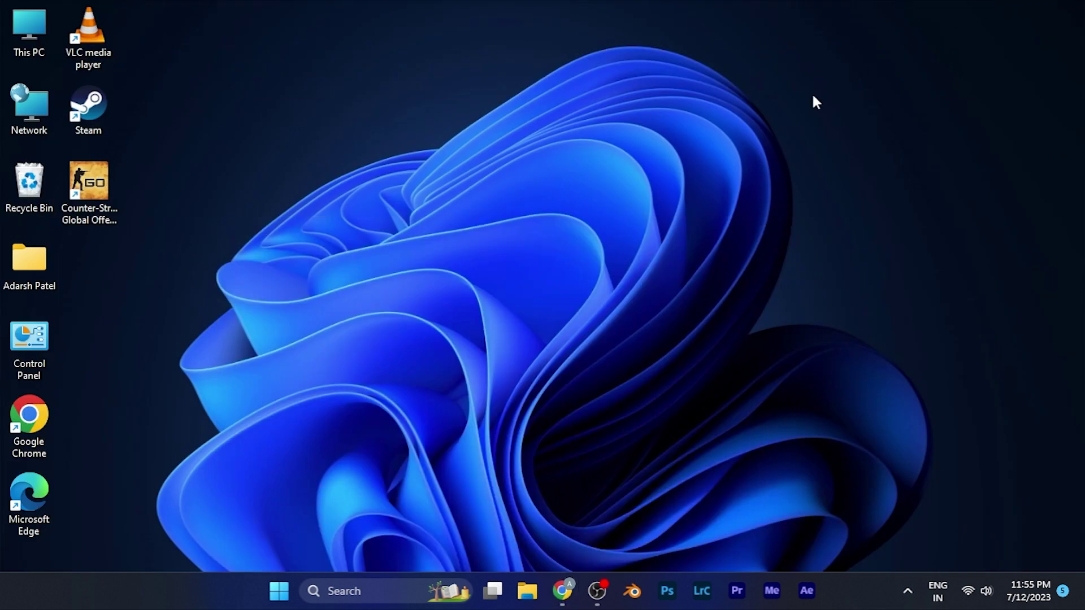